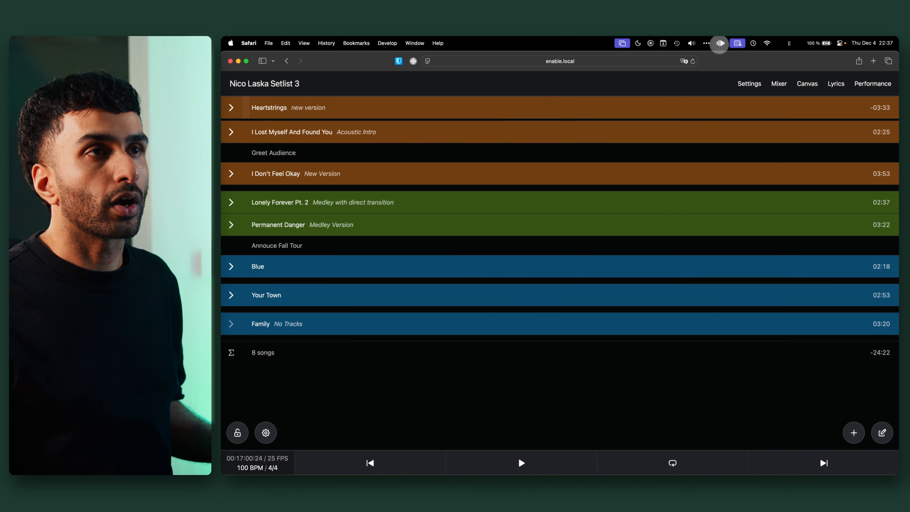
# Open AbleSet in a floating window, and close that window again.
pyautogui.click(719, 43)
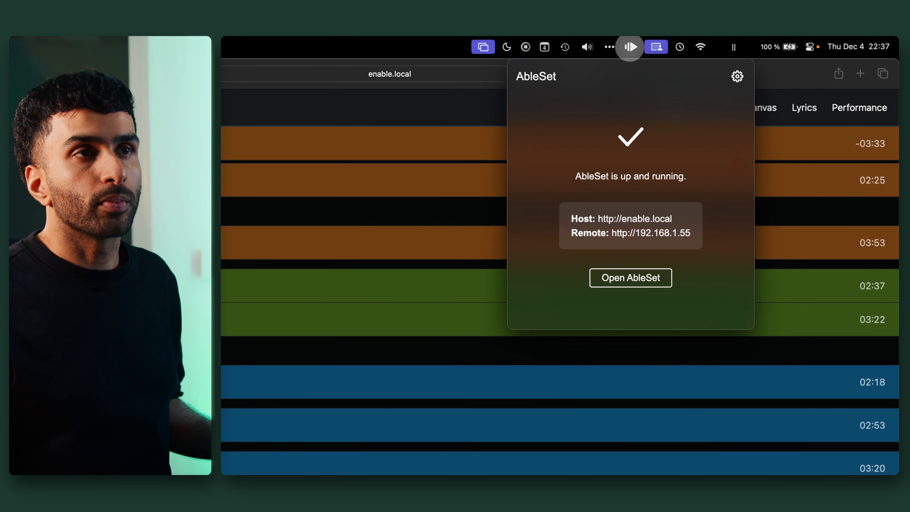
pyautogui.click(736, 76)
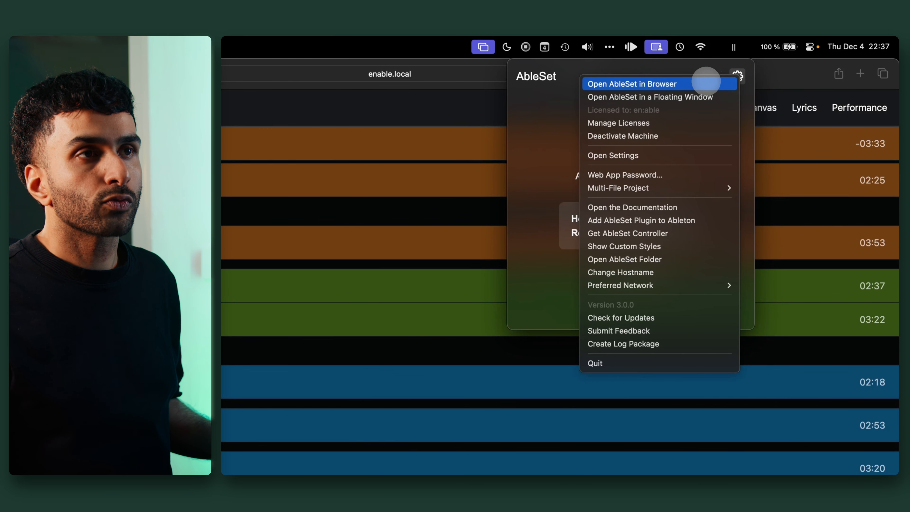
pyautogui.click(704, 97)
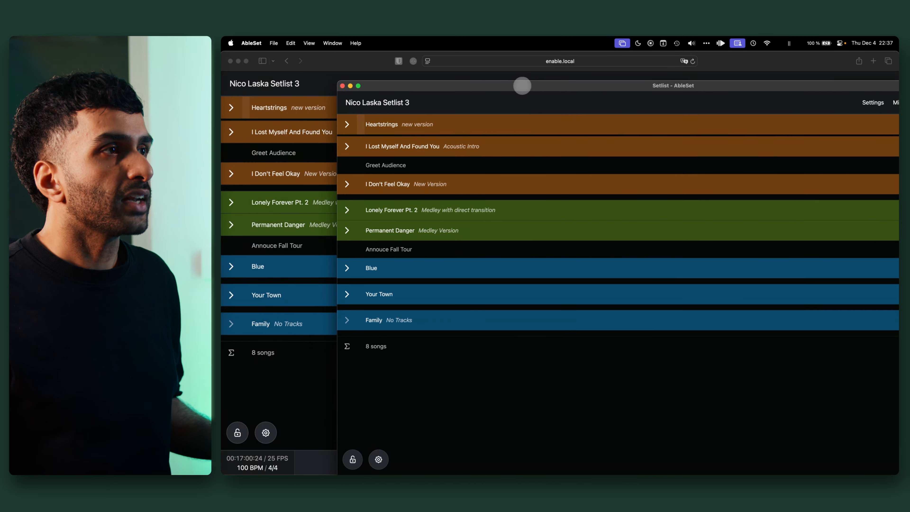
pyautogui.click(342, 85)
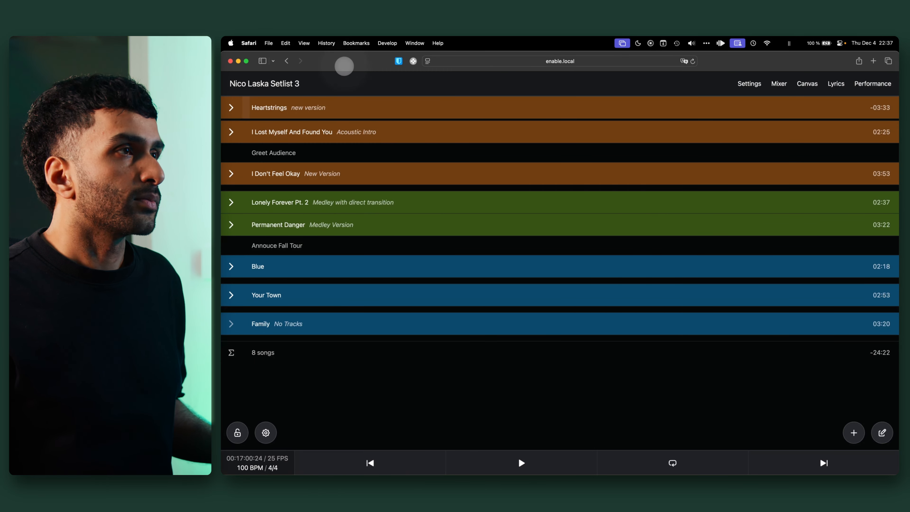
# Open the Web App Password dialog and cancel it without entering a password.
pyautogui.click(721, 43)
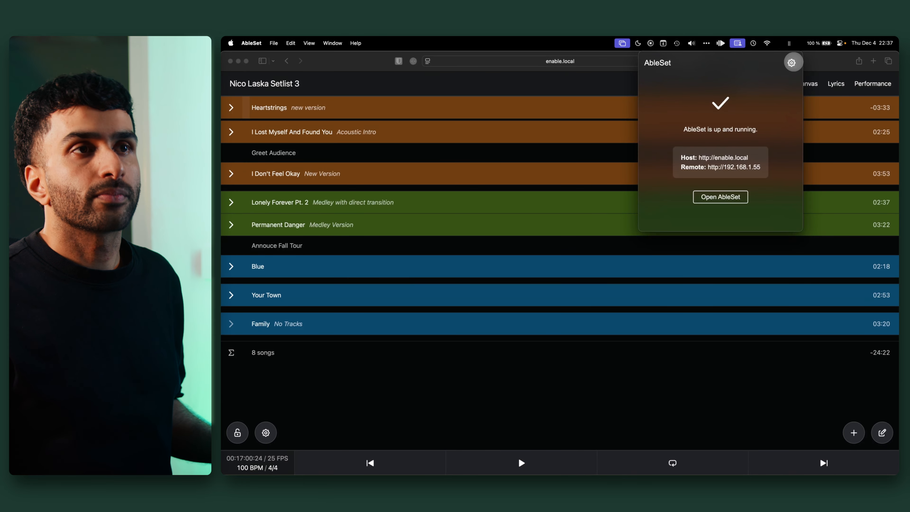
pyautogui.click(790, 63)
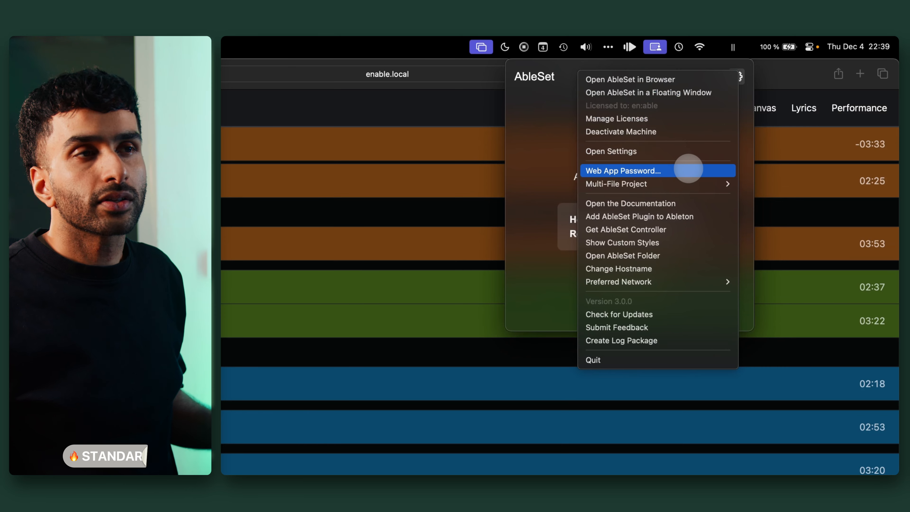
pyautogui.click(688, 170)
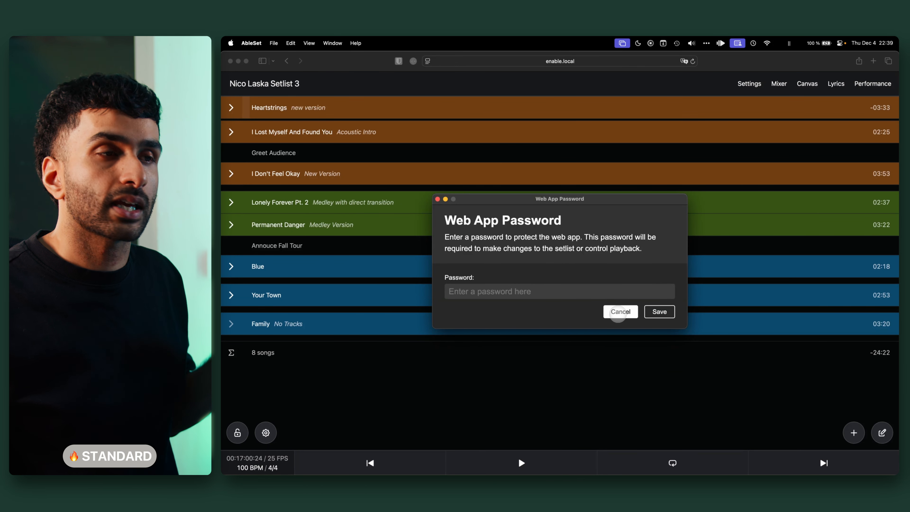
pyautogui.click(619, 312)
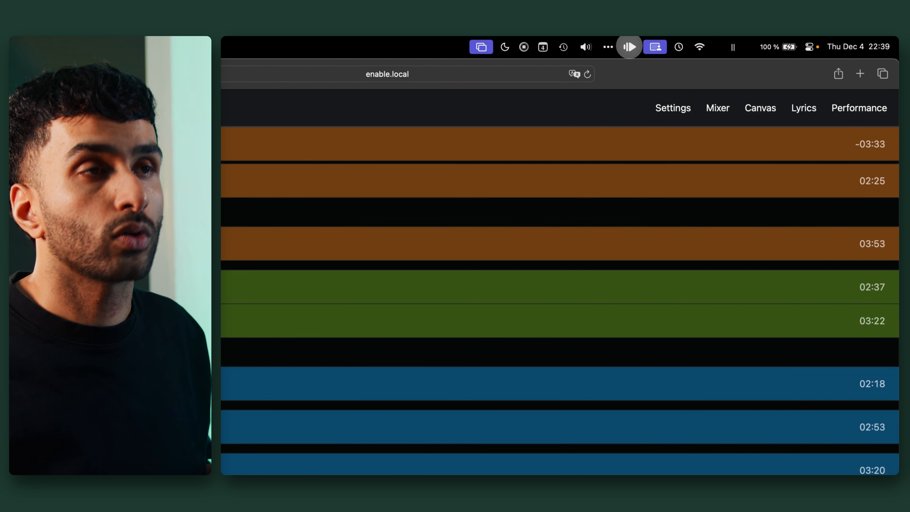
# Check the Multi-File Project options and reveal the AbleSet Controller device file in Finder.
pyautogui.click(705, 44)
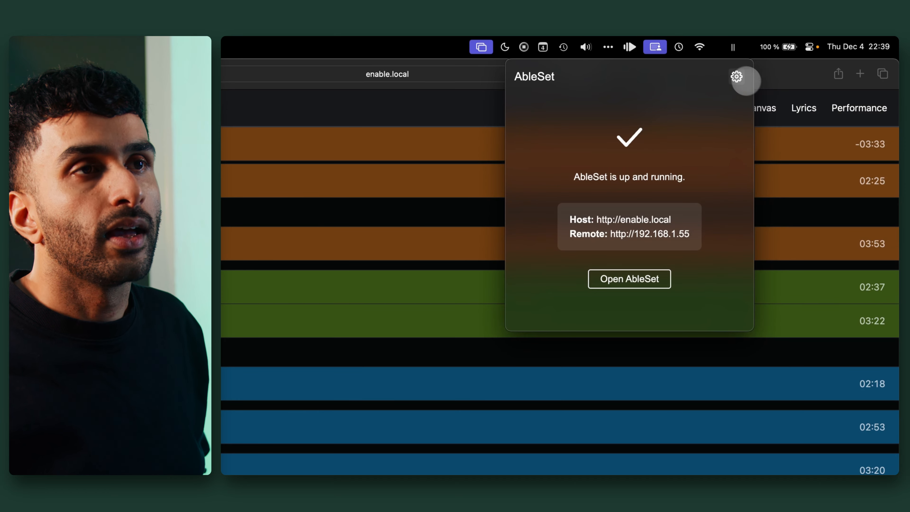
pyautogui.click(736, 76)
pyautogui.moveTo(668, 189)
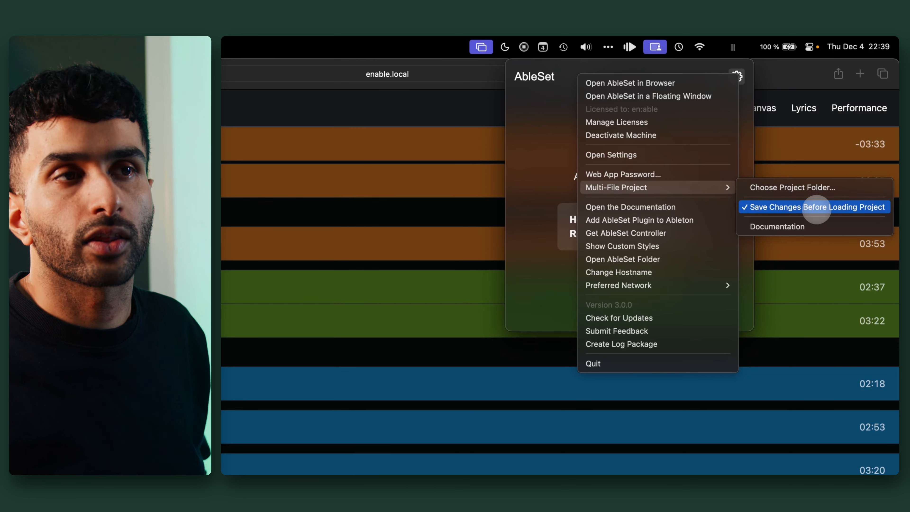
pyautogui.moveTo(817, 207)
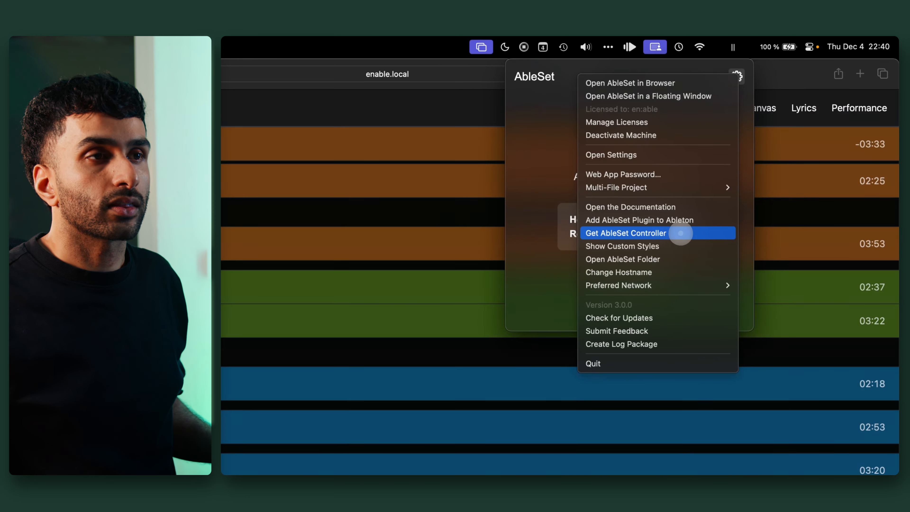
pyautogui.click(680, 232)
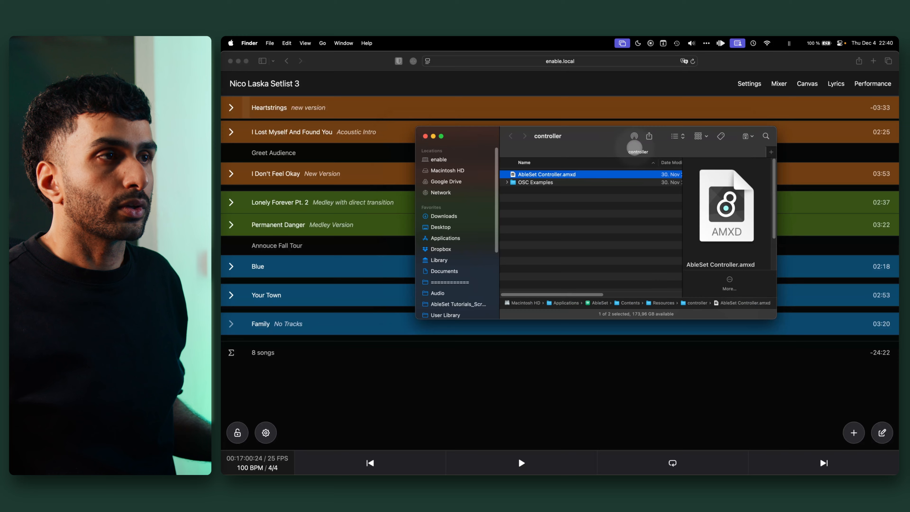
pyautogui.moveTo(598, 144); pyautogui.dragTo(634, 148)
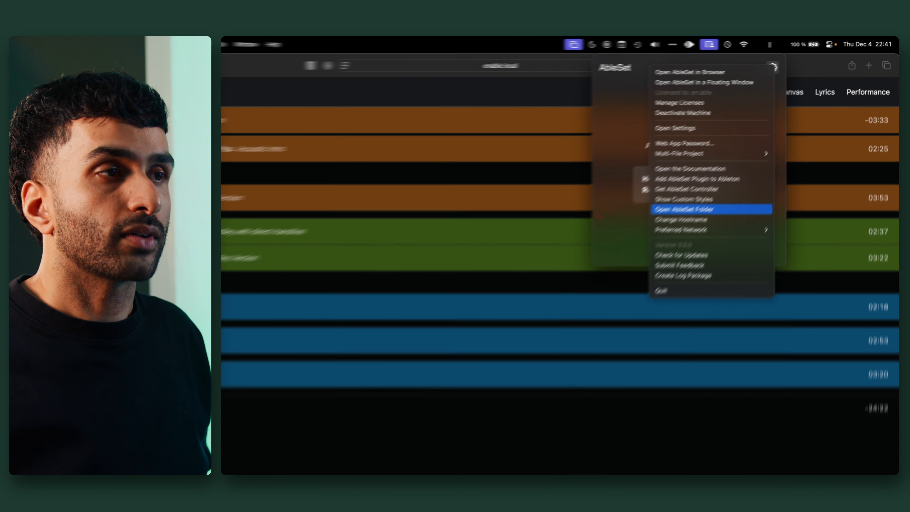
# Open the AbleSet folder, view its enclosing Live project folder, and return to the AbleSet folder.
pyautogui.click(623, 258)
pyautogui.moveTo(403, 67); pyautogui.dragTo(435, 83)
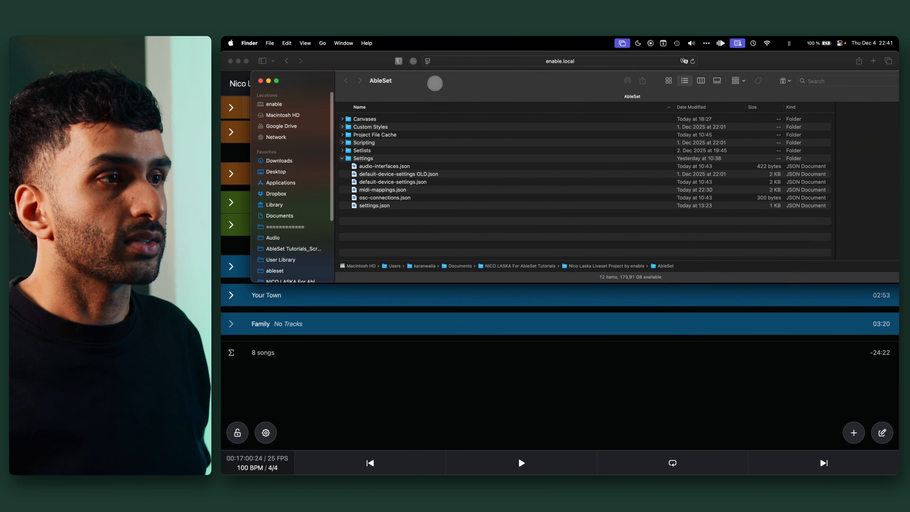
pyautogui.press('super+Up')
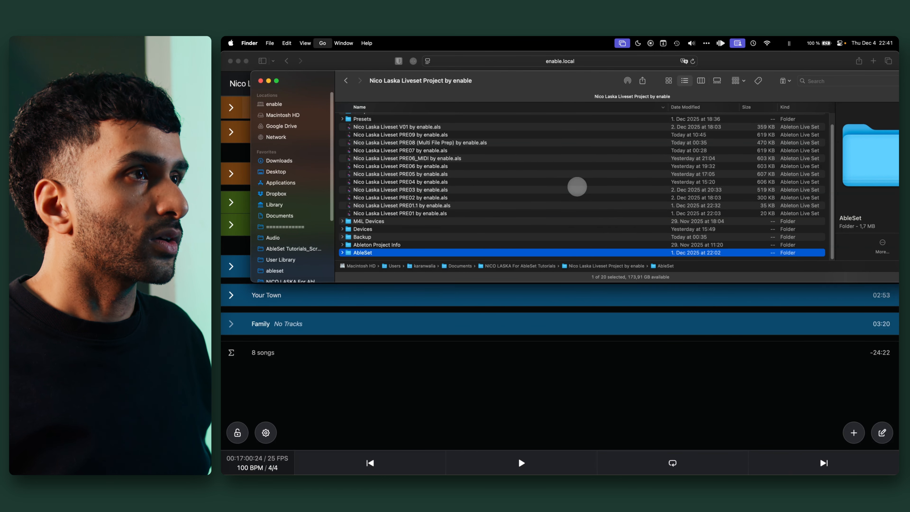
pyautogui.press('super+Down')
# Collapse the Settings folder and look briefly inside the Setlists and Canvases folders.
pyautogui.click(372, 158)
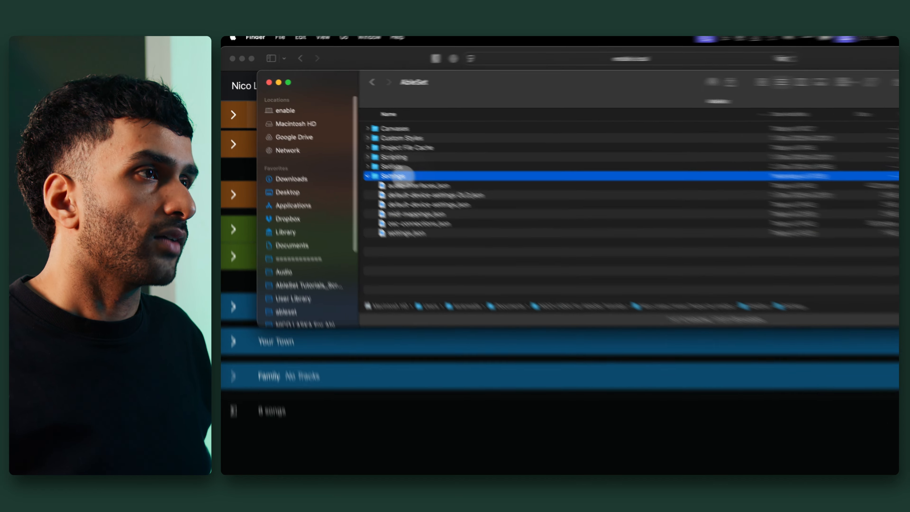
pyautogui.press('Left')
pyautogui.press('Up')
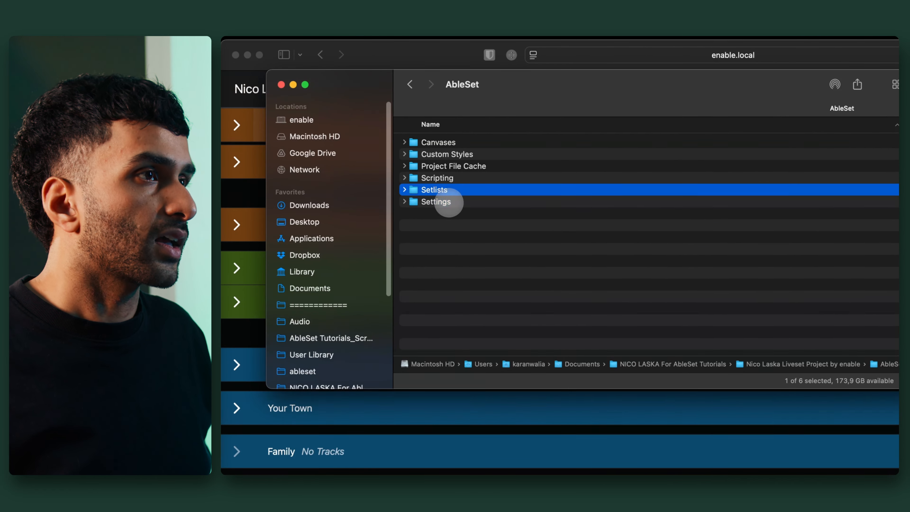
pyautogui.press('Right')
pyautogui.press('Left')
pyautogui.press('Up')
pyautogui.press('Up')
pyautogui.press('Up')
pyautogui.press('Up')
pyautogui.press('Right')
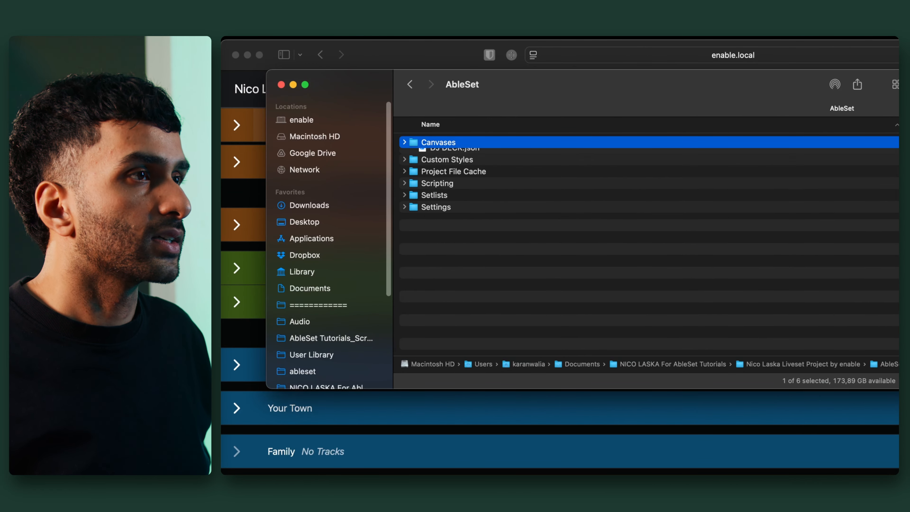
pyautogui.press('Left')
pyautogui.press('Down')
pyautogui.press('Down')
pyautogui.press('Down')
pyautogui.press('Down')
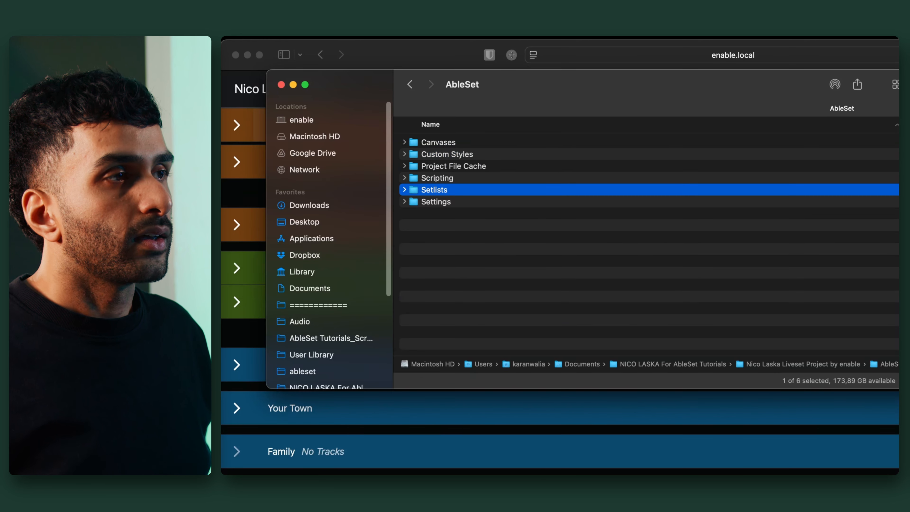
pyautogui.press('Right')
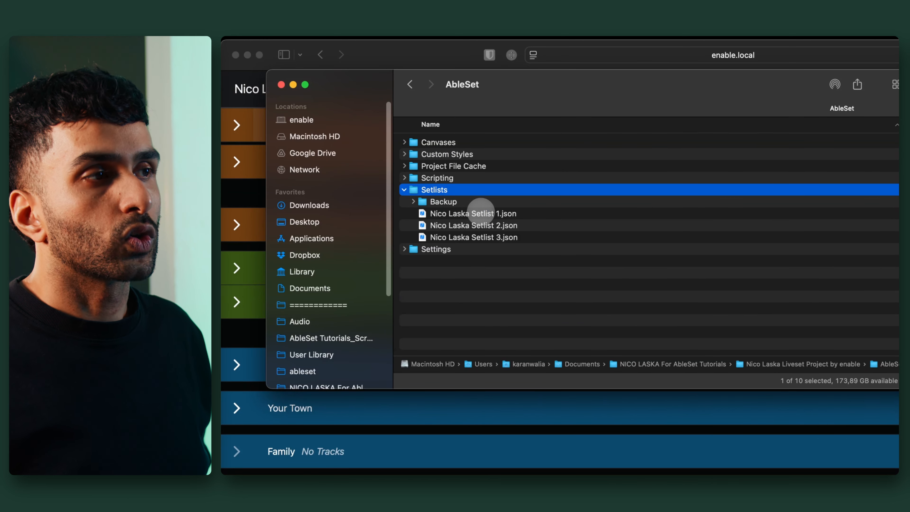
pyautogui.click(481, 212)
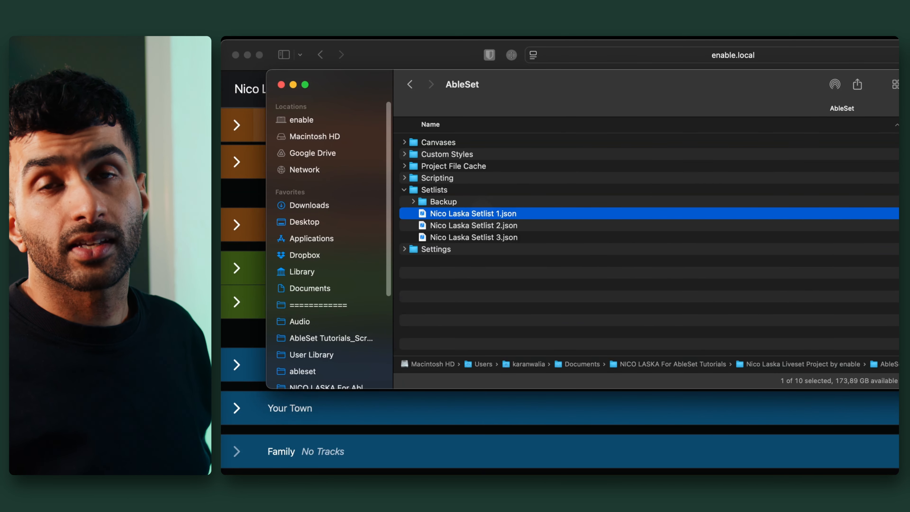
# Collapse the Setlists folder and expand the Canvases folder to view its canvas files.
pyautogui.press('Up')
pyautogui.press('Up')
pyautogui.press('Left')
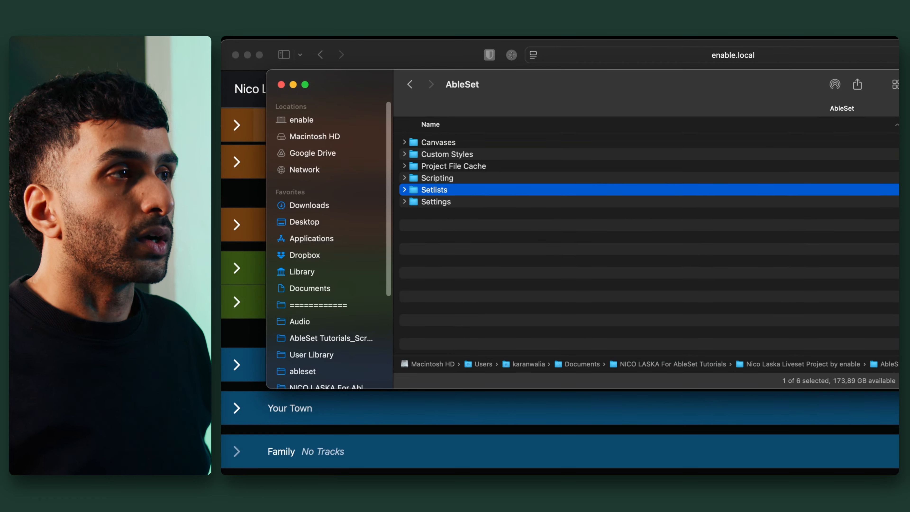
pyautogui.press('Up')
pyautogui.press('Up')
pyautogui.press('Up')
pyautogui.press('Up')
pyautogui.press('Right')
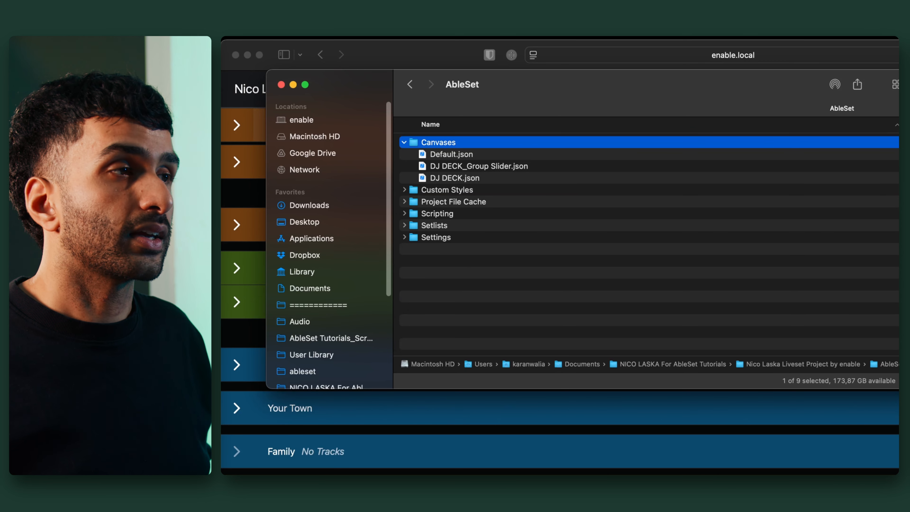
# Expand the Settings folder and preview midi-mappings.json.
pyautogui.click(471, 225)
pyautogui.press('Down')
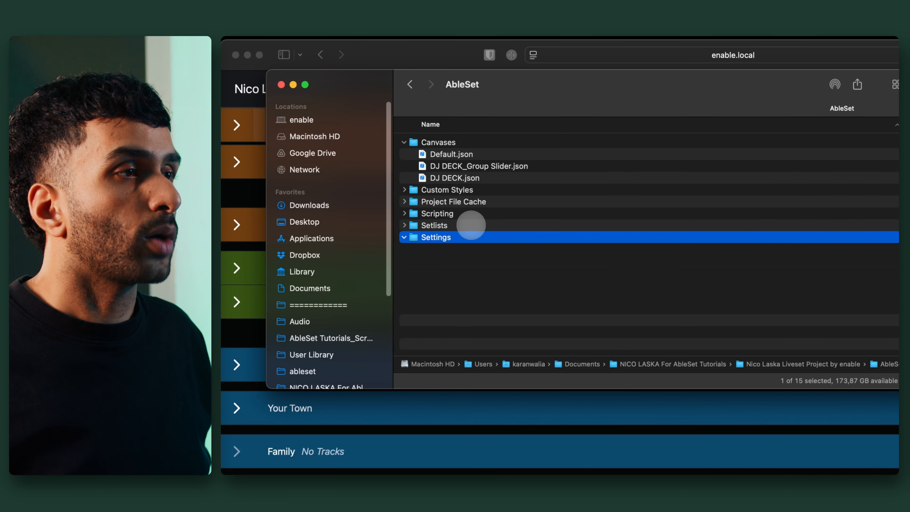
pyautogui.press('Right')
pyautogui.click(465, 282)
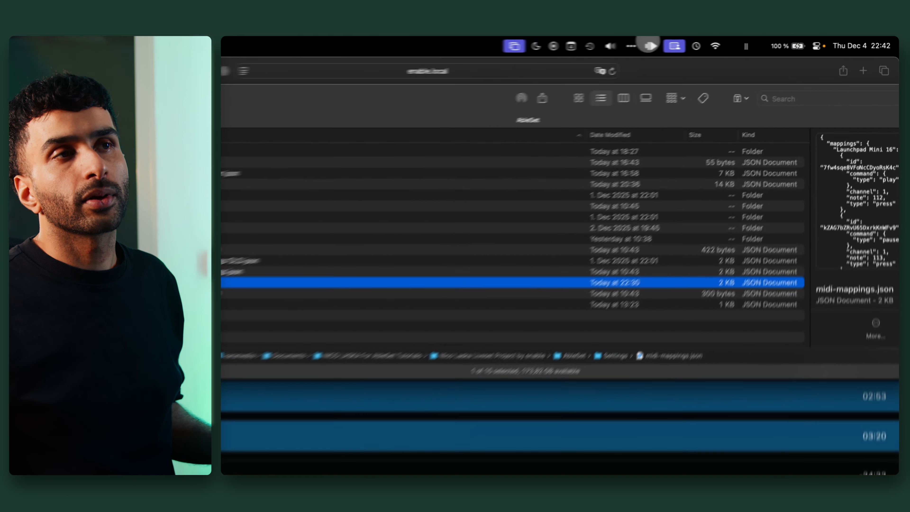
# Create an AbleSet log package that includes the project files.
pyautogui.click(649, 46)
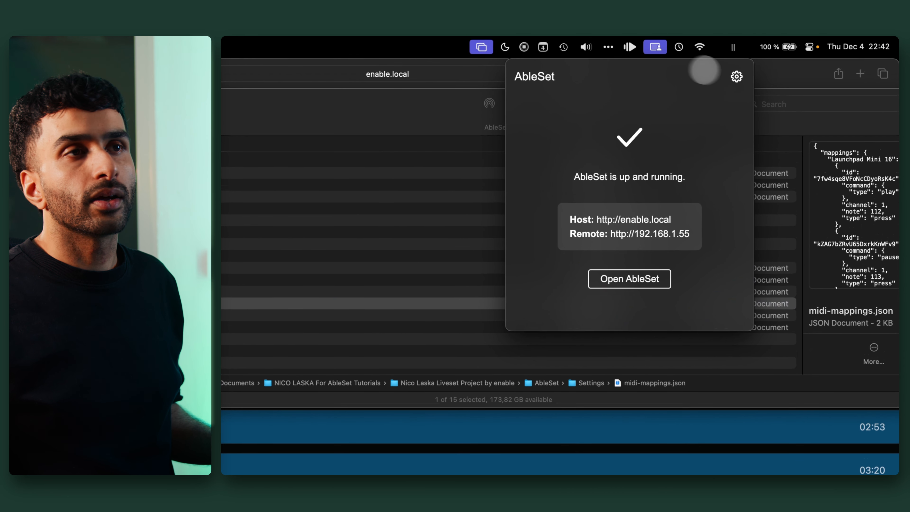
pyautogui.click(748, 72)
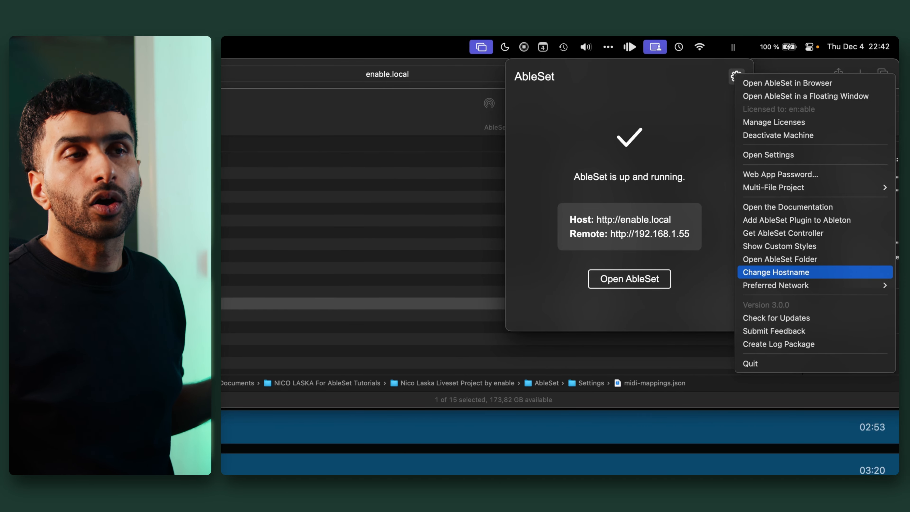
pyautogui.click(786, 286)
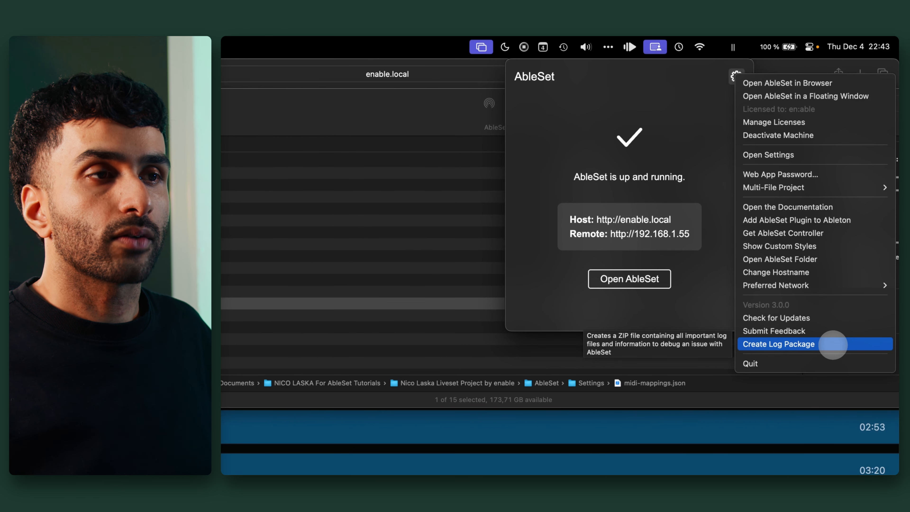
pyautogui.click(833, 345)
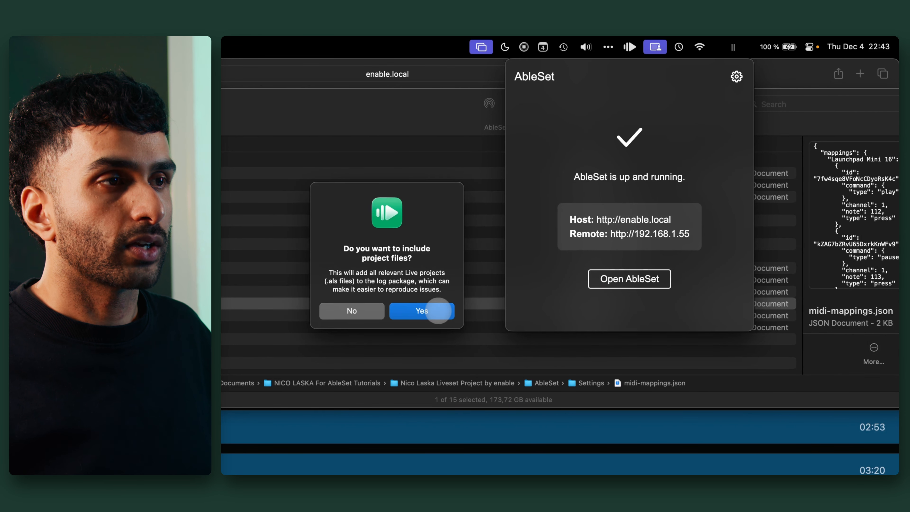
pyautogui.click(438, 310)
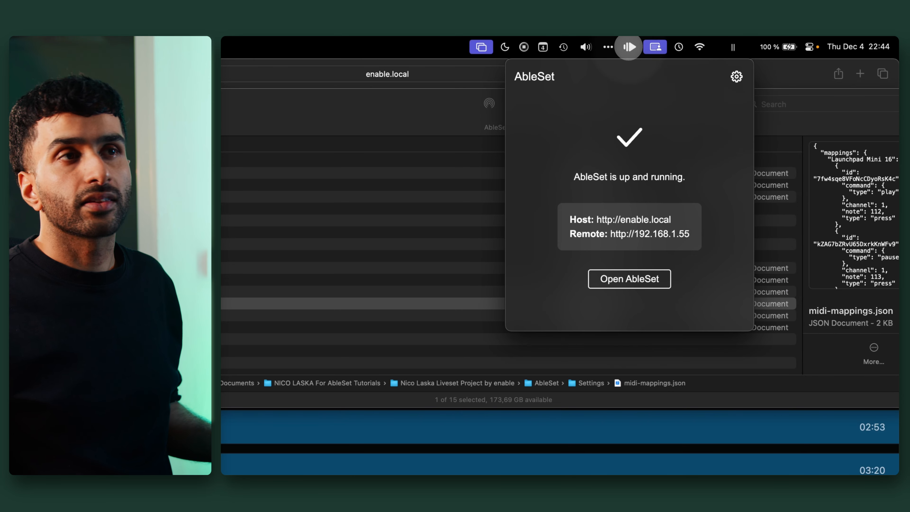
# Open the AbleSet settings and turn off Show AbleSet in the Dock.
pyautogui.click(736, 76)
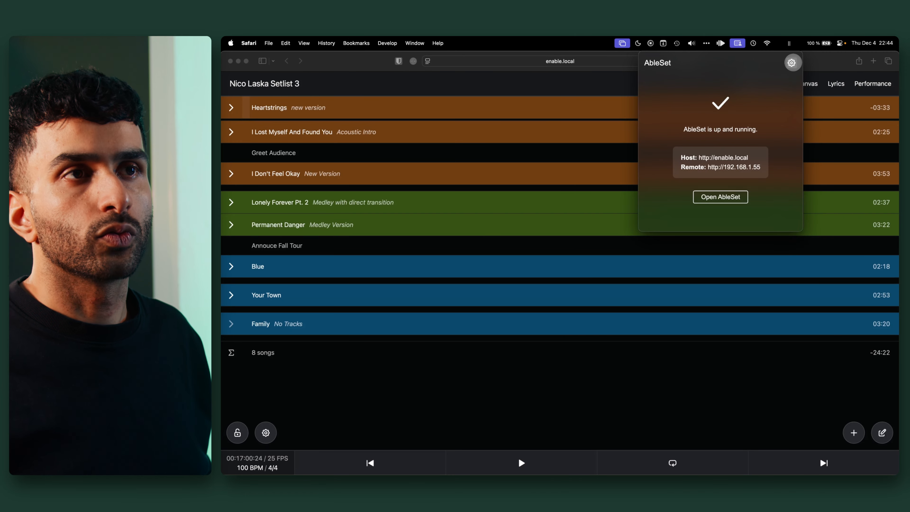
pyautogui.click(792, 62)
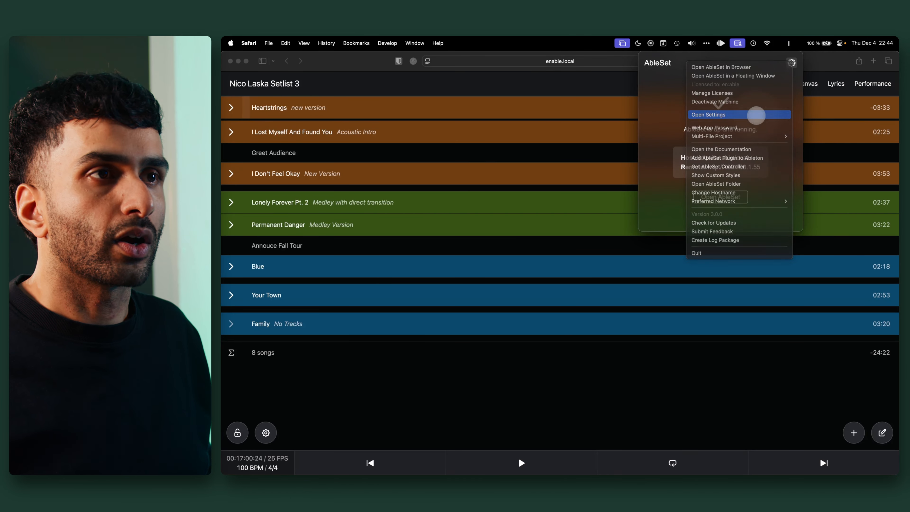
pyautogui.click(756, 115)
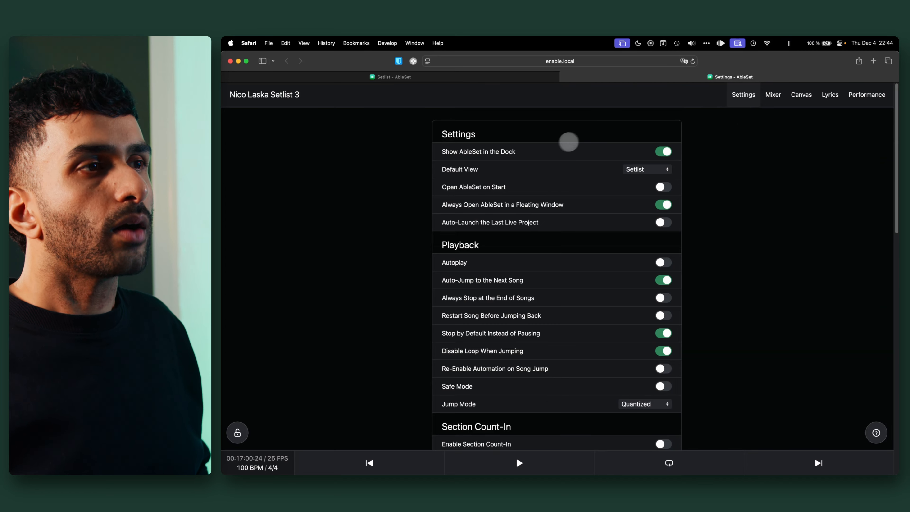
pyautogui.moveTo(559, 146)
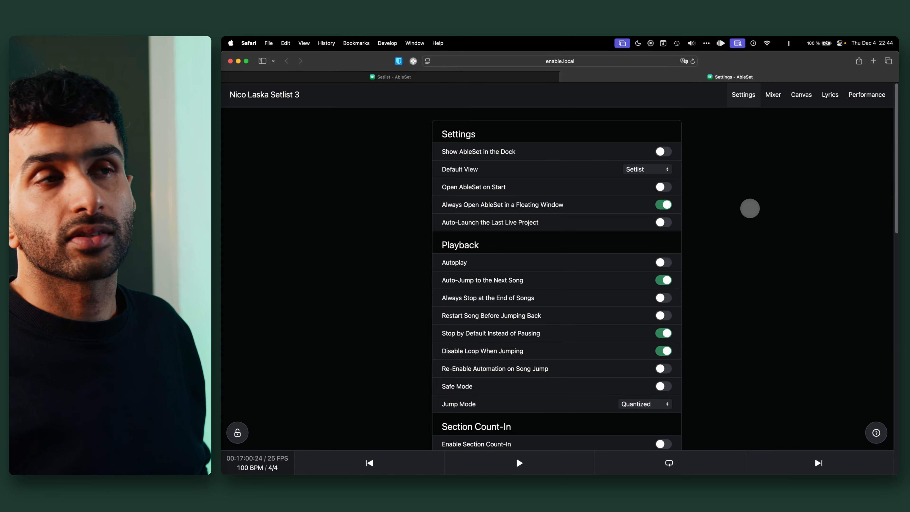
pyautogui.moveTo(599, 462)
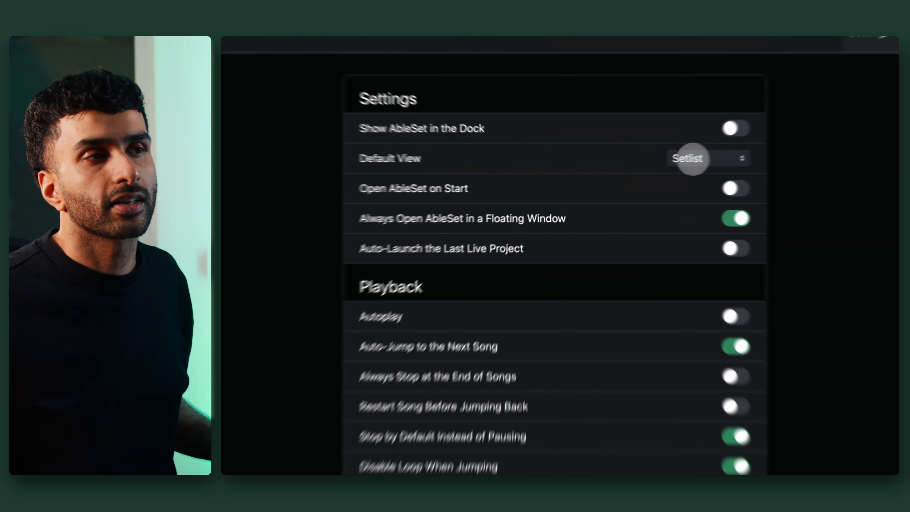
# Set the Default View to Performance and open AbleSet from the menu bar to try the new default.
pyautogui.click(636, 168)
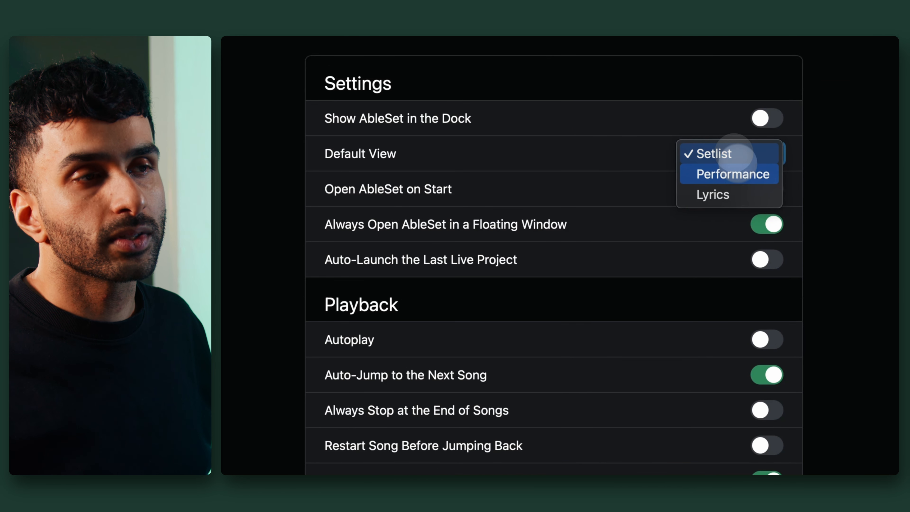
pyautogui.click(746, 175)
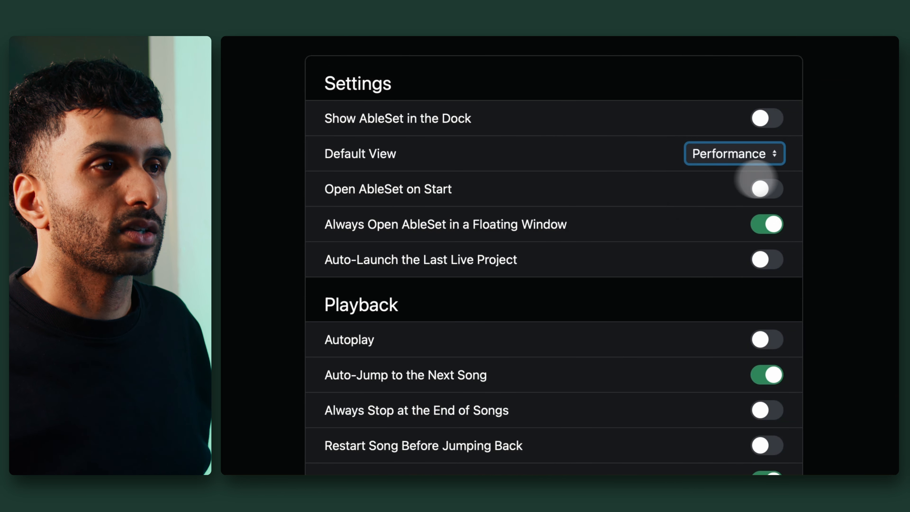
pyautogui.click(720, 43)
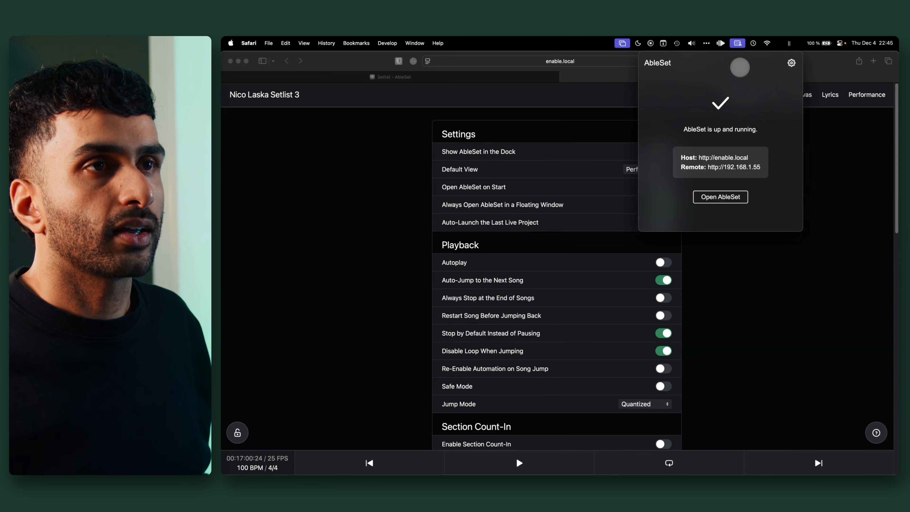
pyautogui.click(791, 63)
pyautogui.click(811, 68)
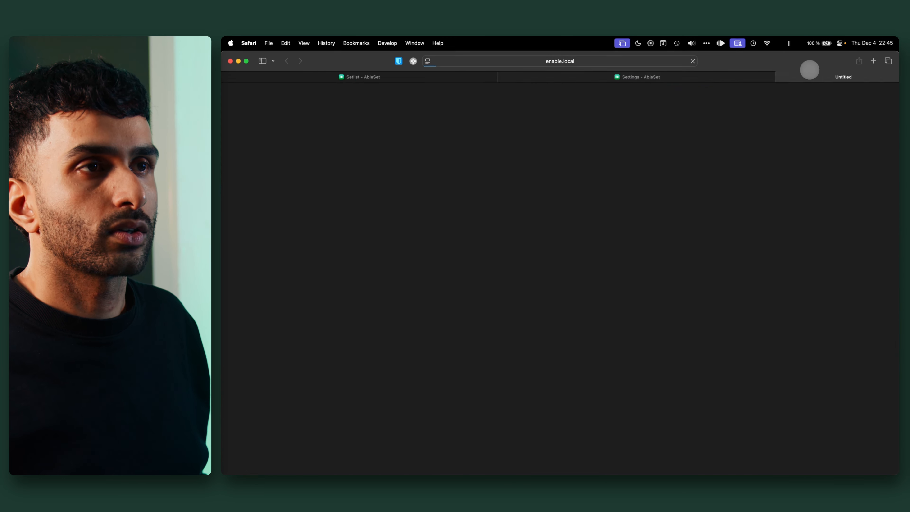
# Return to the AbleSet settings page and set the Default View back to Setlist.
pyautogui.click(677, 77)
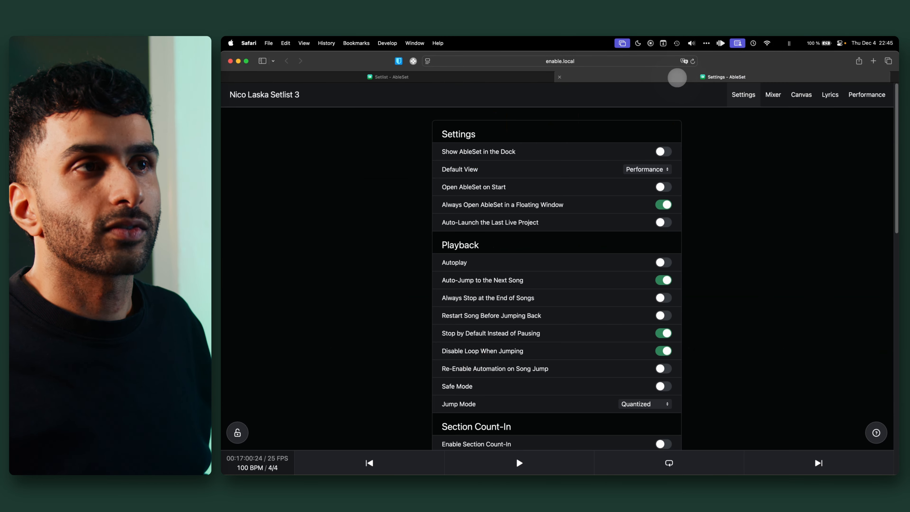
pyautogui.click(652, 166)
pyautogui.click(651, 160)
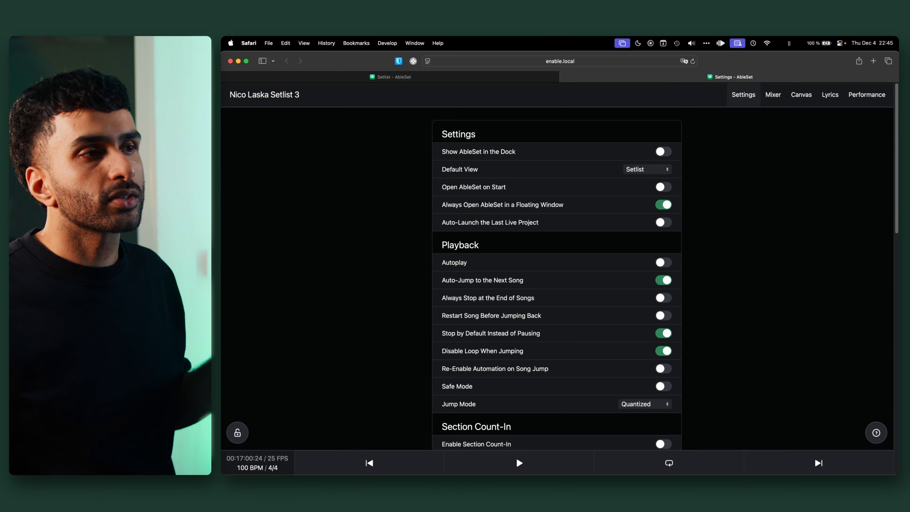
# View the explanation of Always Open AbleSet in a Floating Window, open AbleSet in its floating window and close it.
pyautogui.moveTo(560, 205)
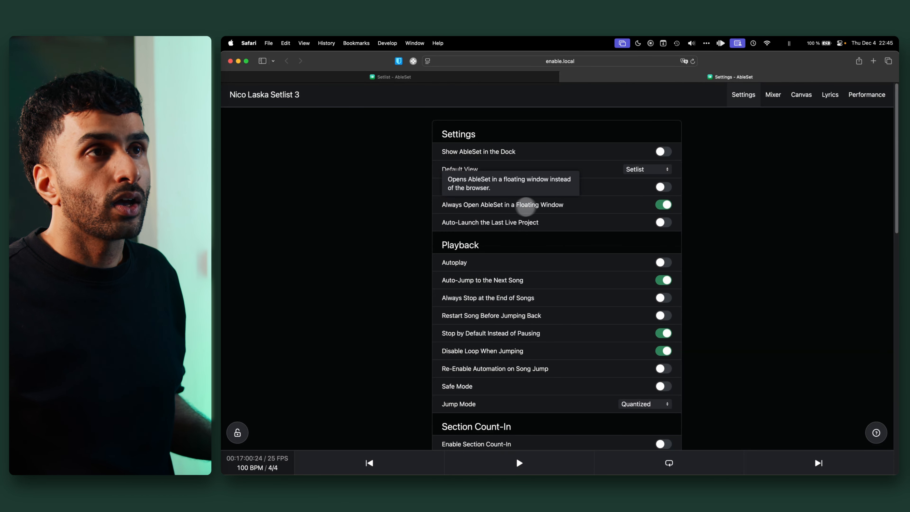
pyautogui.click(721, 43)
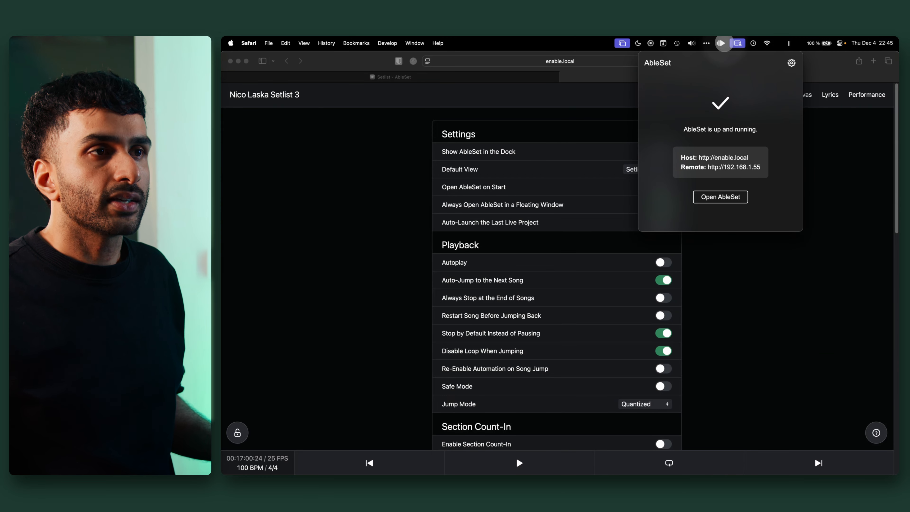
pyautogui.click(734, 297)
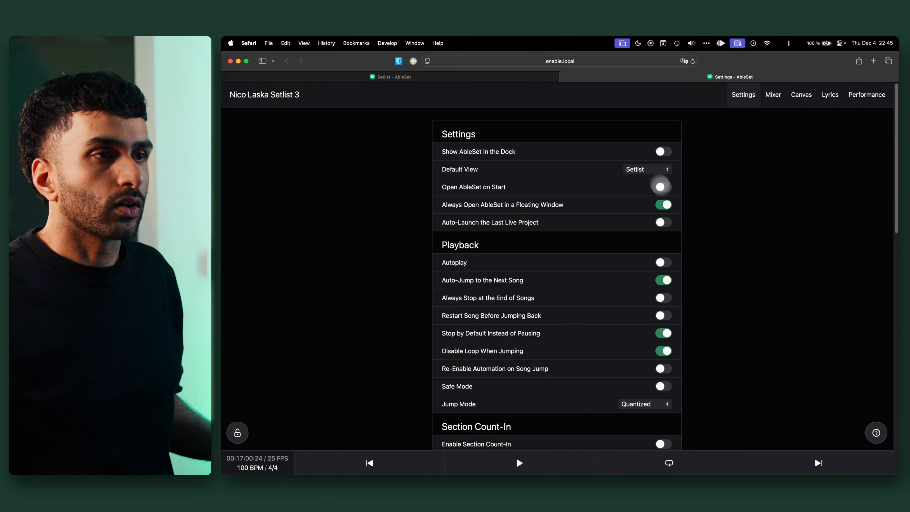
pyautogui.click(721, 43)
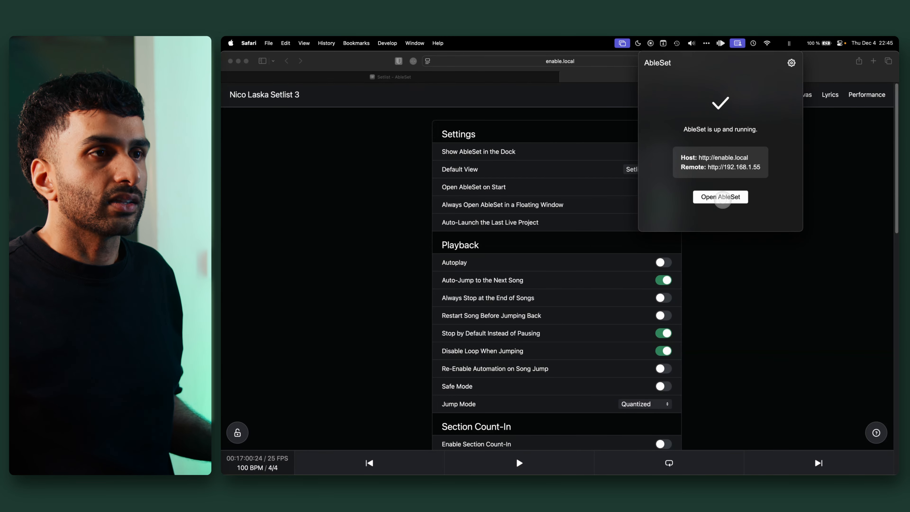
pyautogui.click(720, 197)
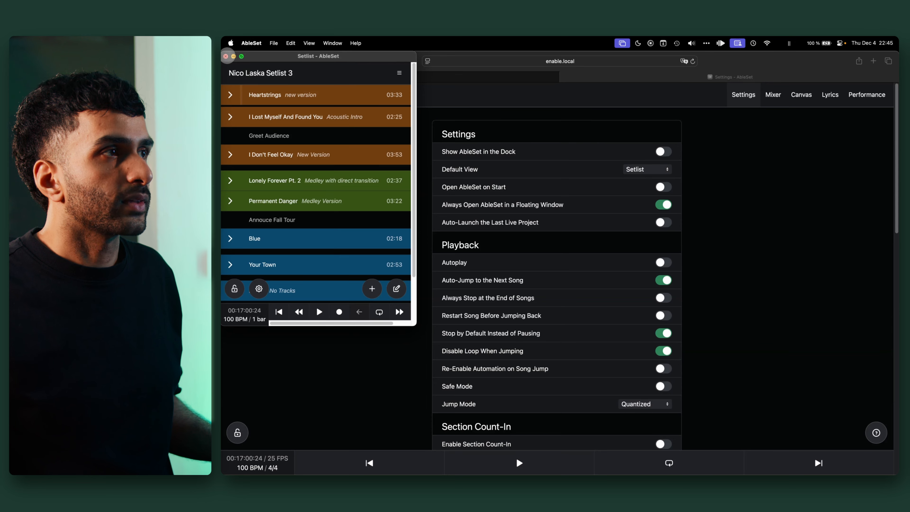
pyautogui.click(225, 56)
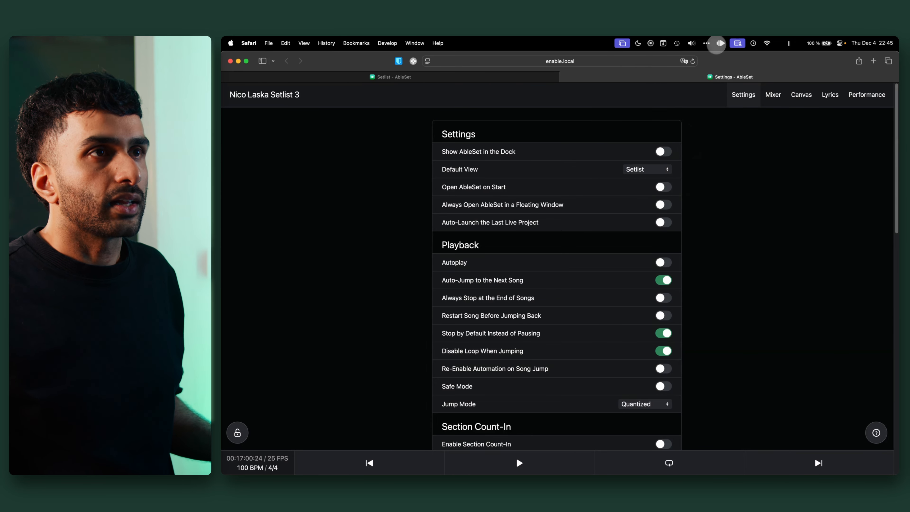
# Open AbleSet in the browser from the menu bar and return to its settings page.
pyautogui.click(720, 43)
pyautogui.click(719, 197)
pyautogui.click(674, 77)
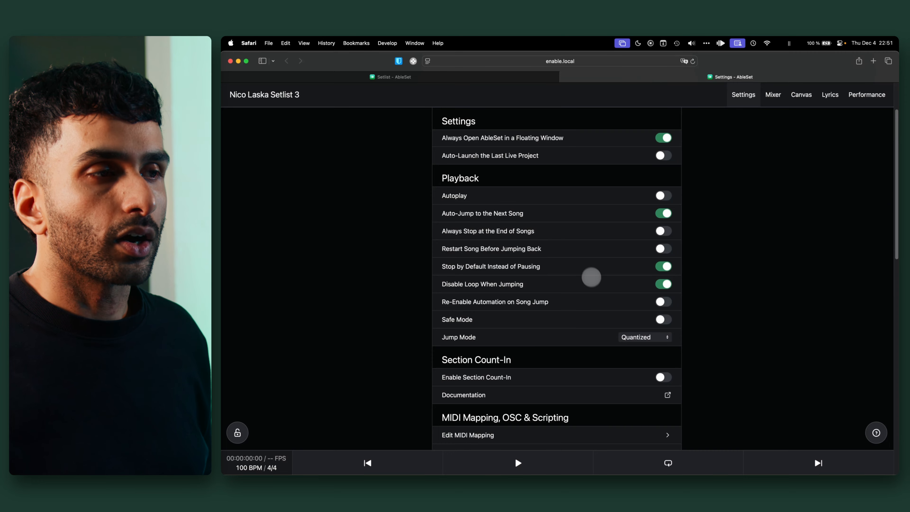
# Read the explanations of Stop by Default Instead of Pausing and Disable Loop When Jumping, and turn off Disable Loop When Jumping.
pyautogui.moveTo(575, 265)
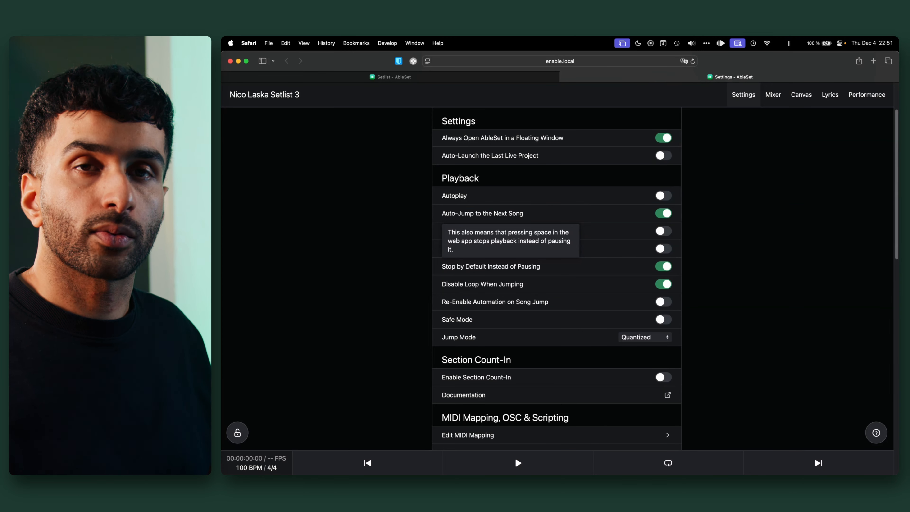
pyautogui.moveTo(586, 285)
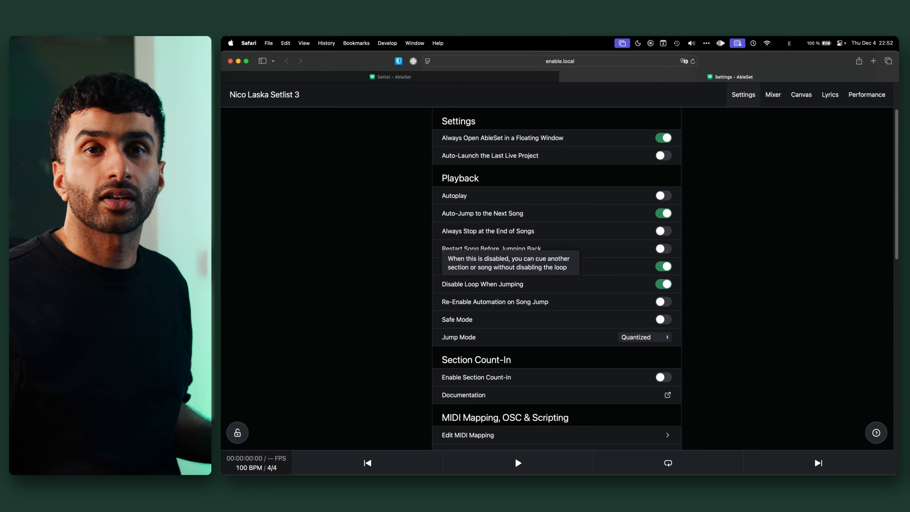
pyautogui.click(577, 287)
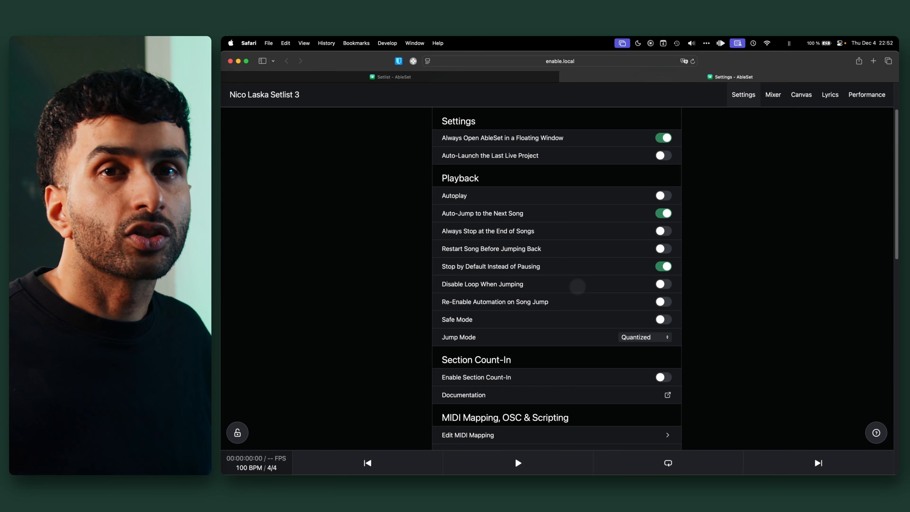